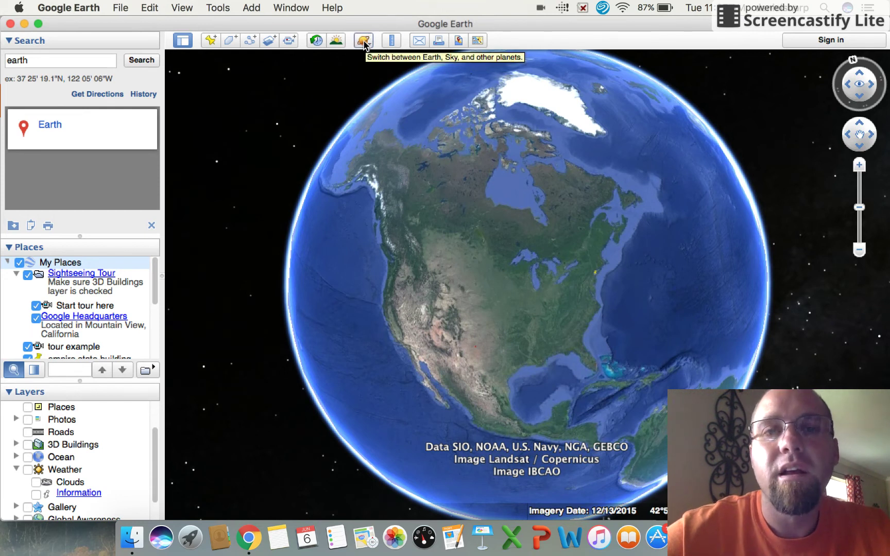
Switch the viewed world from Earth to Sky, showing the Pinwheel Galaxy
{"action": "left_click", "coordinate": [363, 41]}
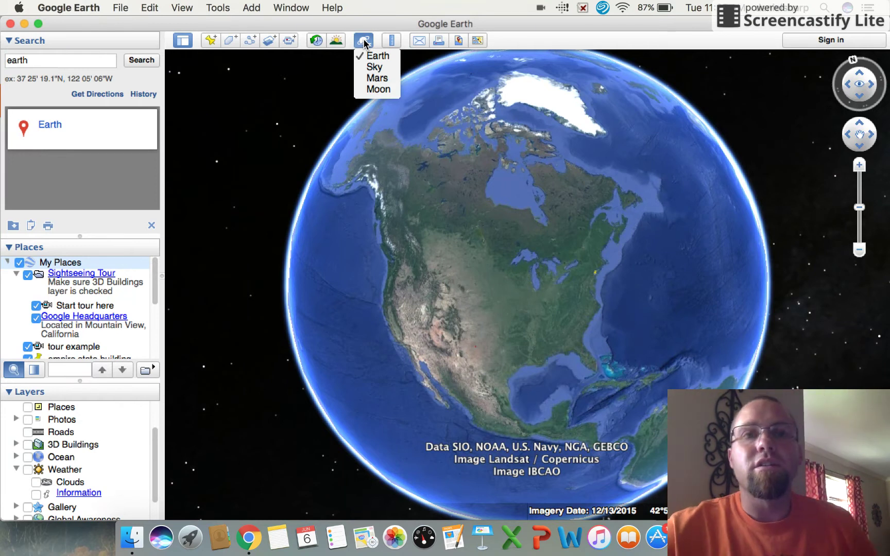
{"action": "left_click", "coordinate": [378, 69]}
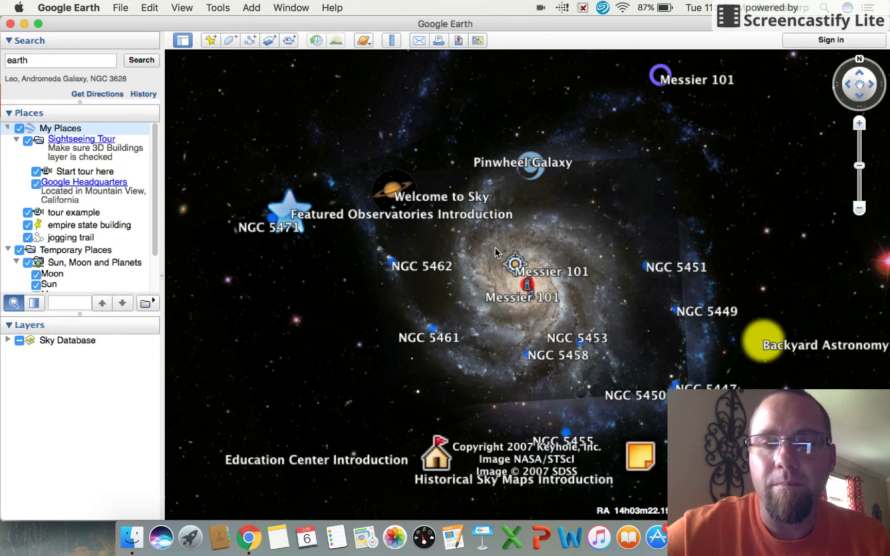
Read and close the Pinwheel Galaxy's Hubble balloon, then hide the Sky imagery layer
{"action": "left_click", "coordinate": [534, 172]}
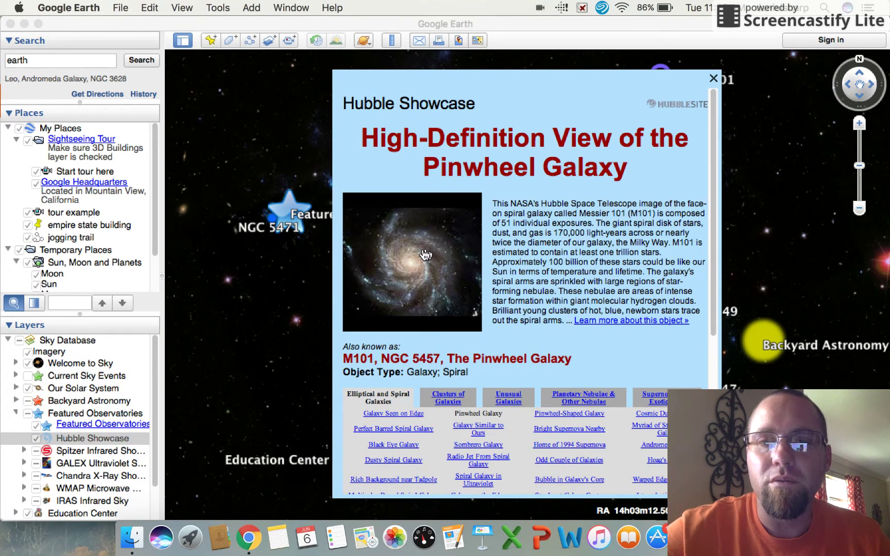
{"action": "left_click", "coordinate": [713, 79]}
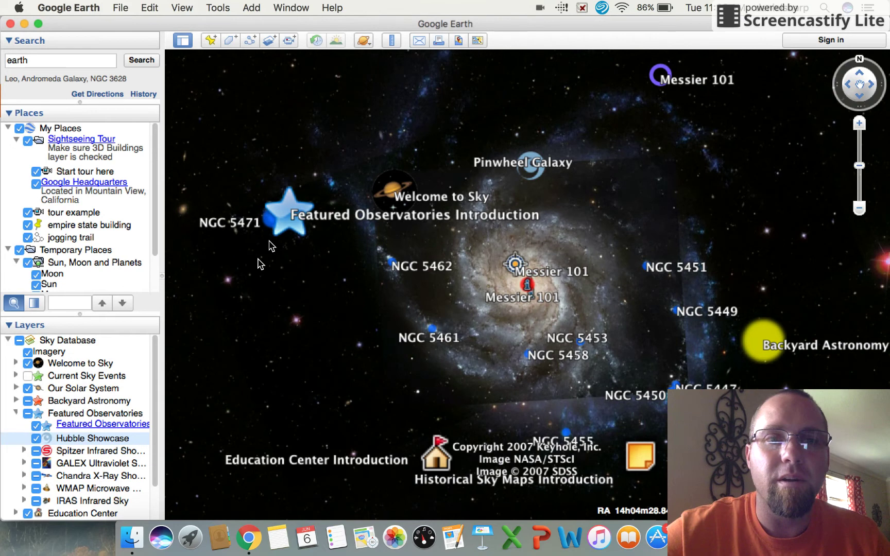
{"action": "left_click", "coordinate": [27, 352]}
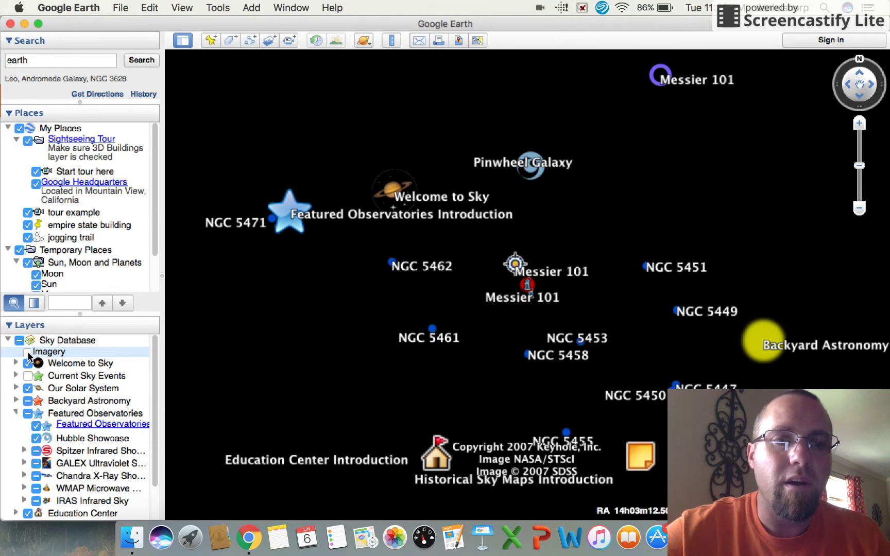
{"action": "left_click", "coordinate": [27, 352]}
{"action": "scroll", "coordinate": [81, 408], "scroll_direction": "down", "scroll_amount": 3}
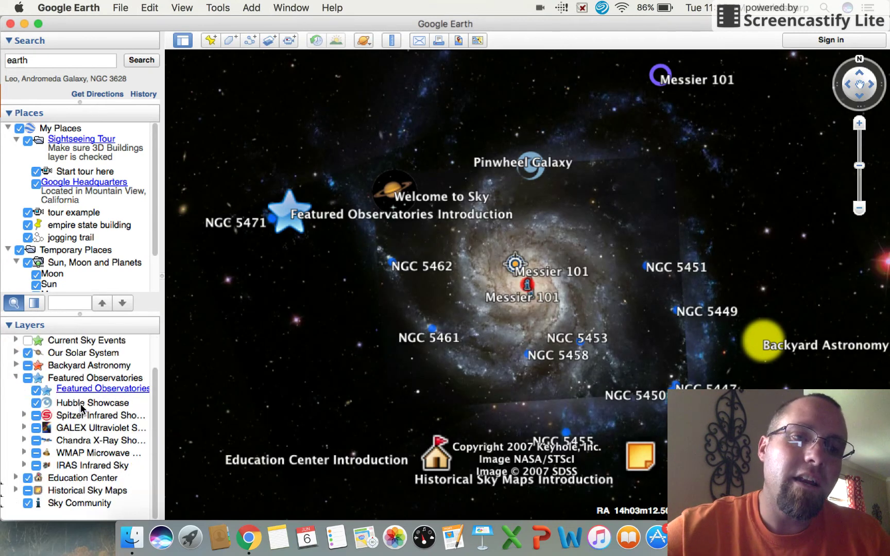
{"action": "left_click", "coordinate": [24, 415]}
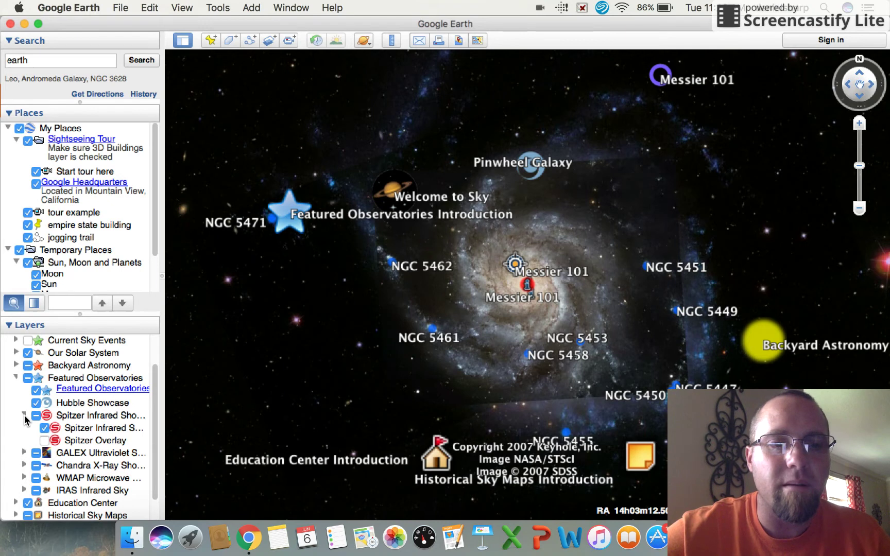
{"action": "left_click", "coordinate": [24, 415]}
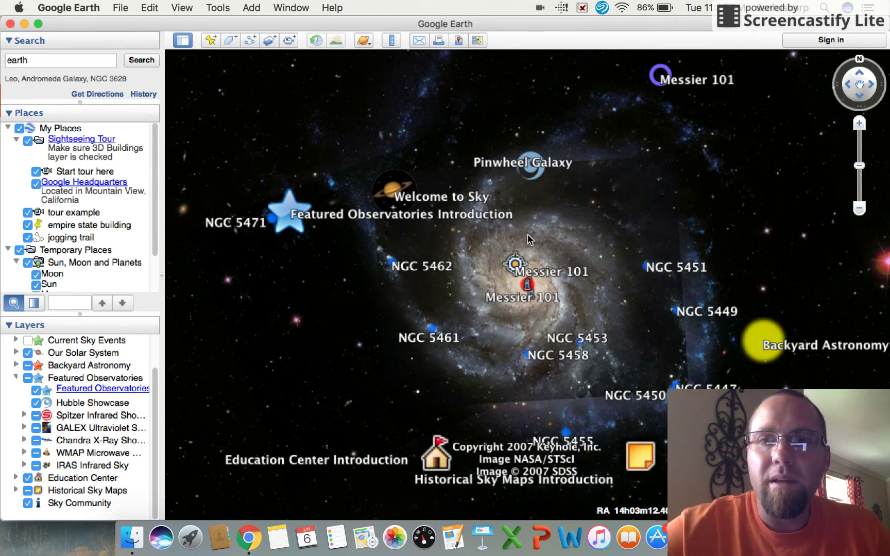
{"action": "left_click", "coordinate": [389, 193]}
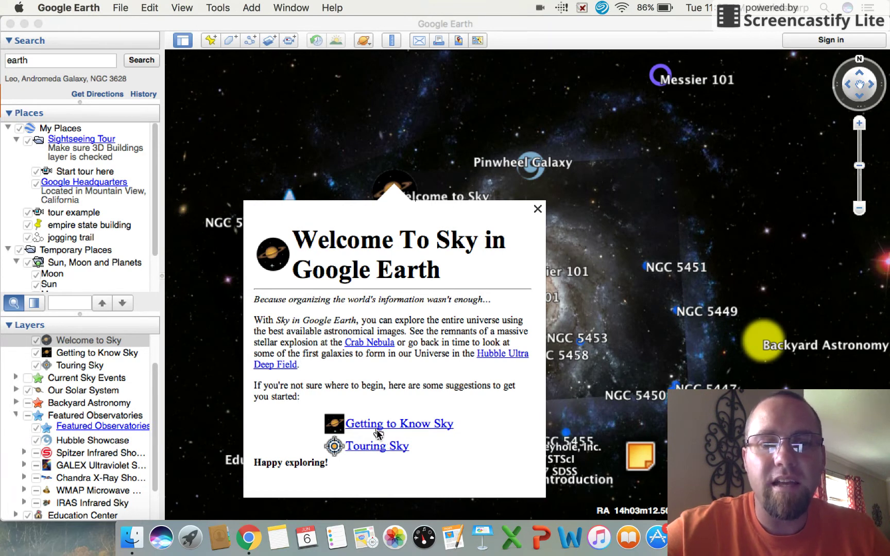
Fly to the Getting to Know Sky tutorial at Hoag's Object and open its text
{"action": "left_click", "coordinate": [385, 426]}
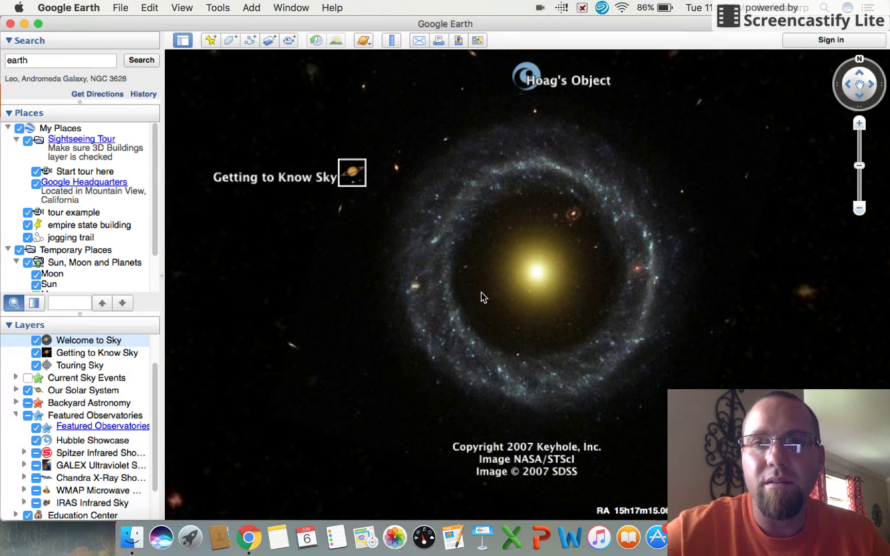
{"action": "left_click", "coordinate": [349, 180]}
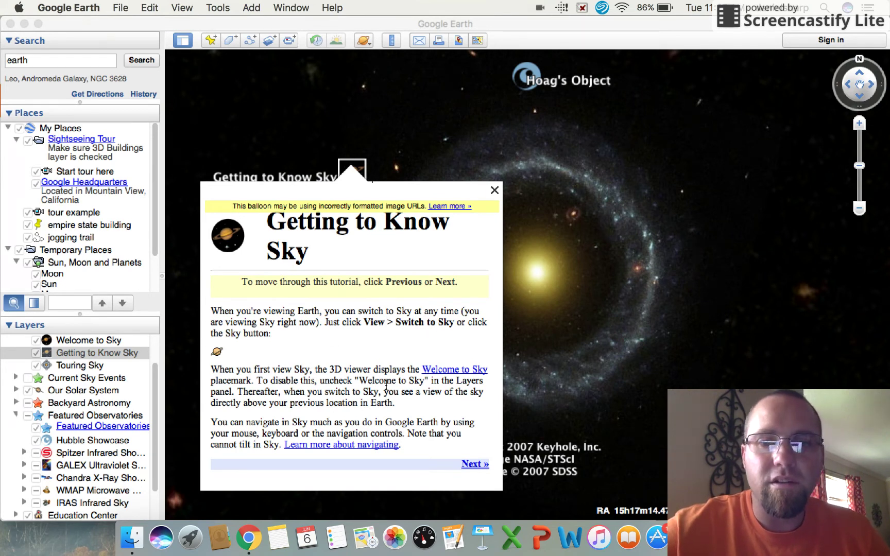
Advance the tutorial, view and close the Crab Nebula Hubble balloon, then reopen 'What is Sky?'
{"action": "left_click", "coordinate": [474, 465]}
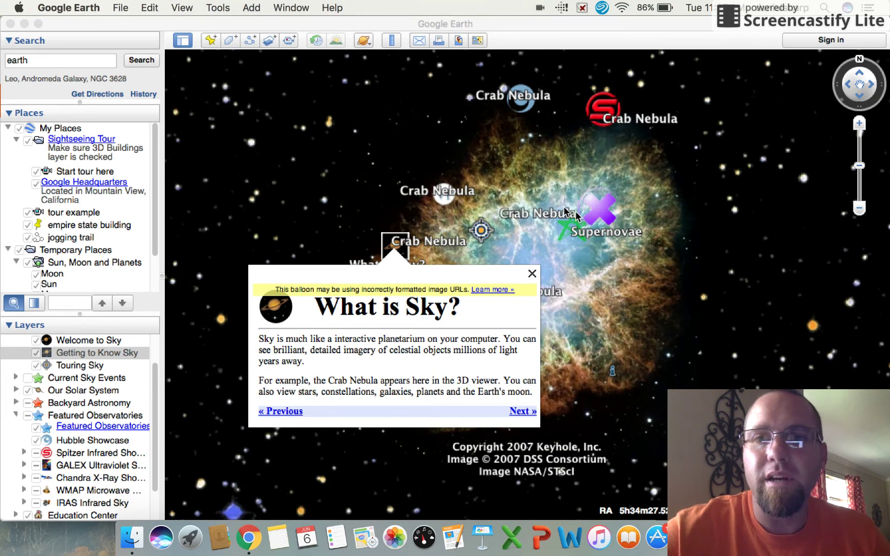
{"action": "left_click", "coordinate": [522, 102]}
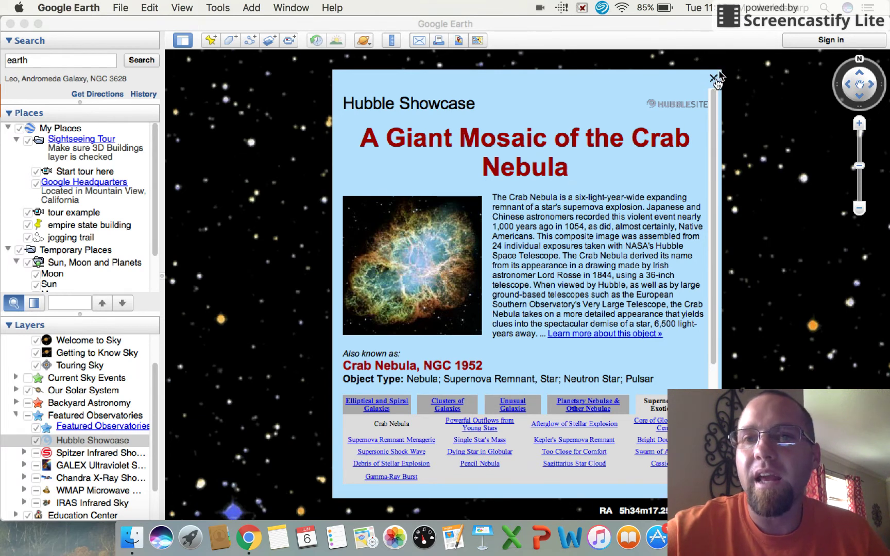
{"action": "left_click", "coordinate": [714, 79]}
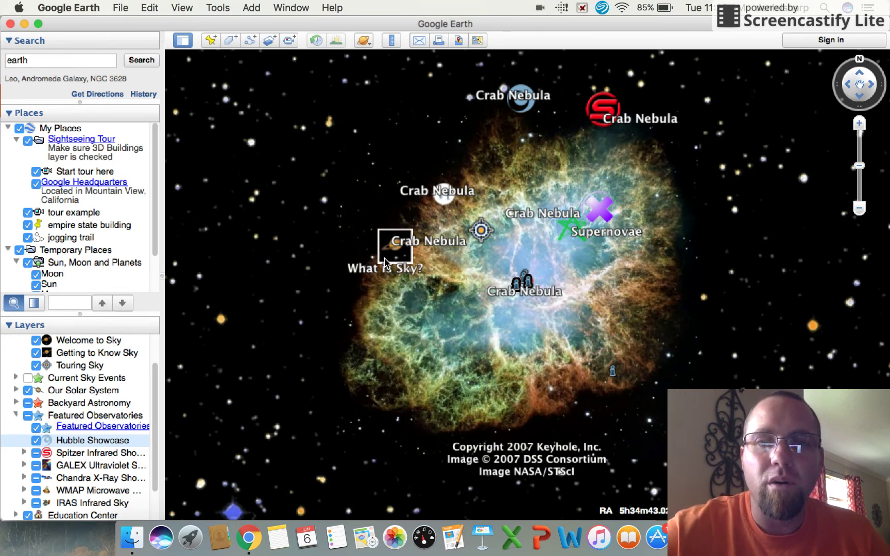
{"action": "left_click", "coordinate": [385, 263]}
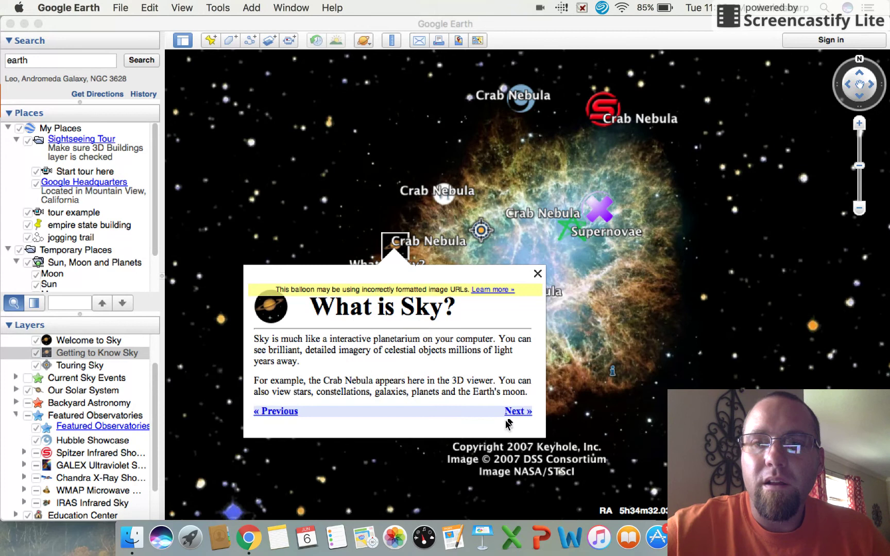
Advance the tutorial to the Searching Sky step at the Orion Nebula
{"action": "left_click", "coordinate": [515, 411]}
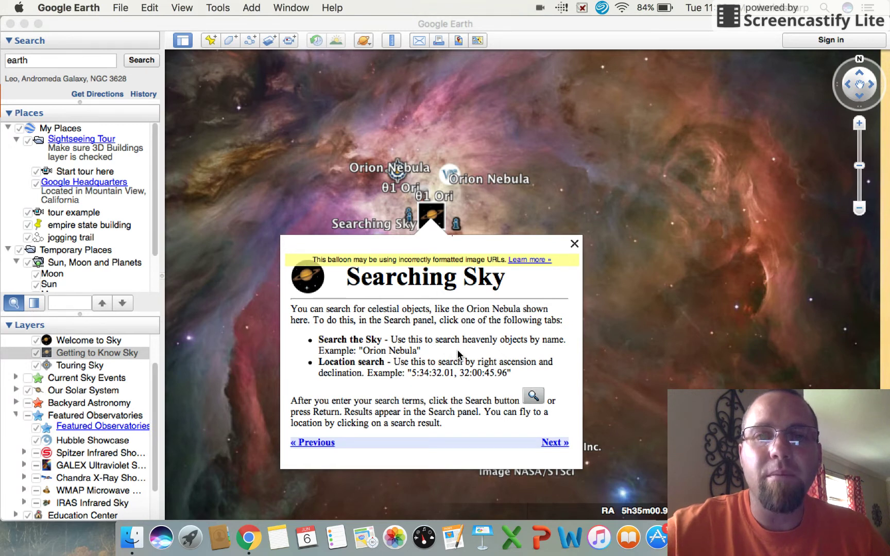
{"action": "left_click", "coordinate": [68, 65]}
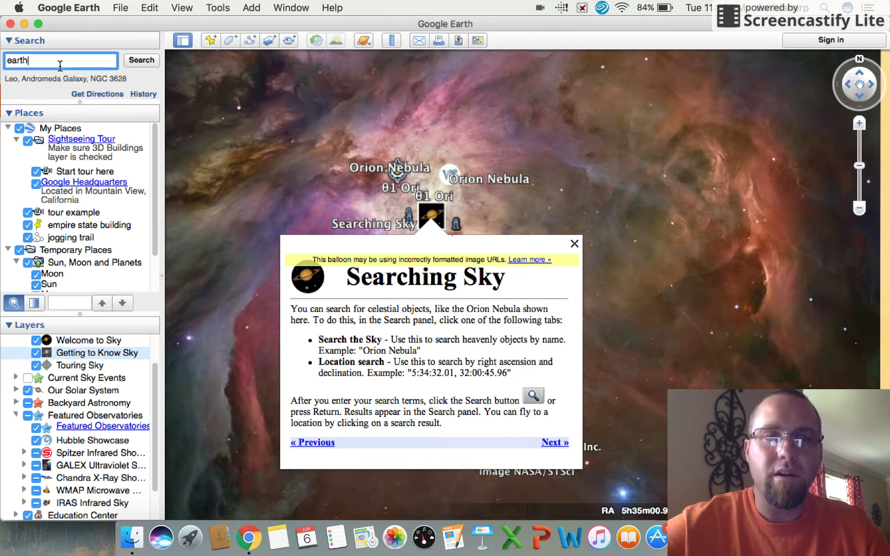
Search the sky for 'milky way' and close the Searching Sky balloon
{"action": "type", "text": "milk"}
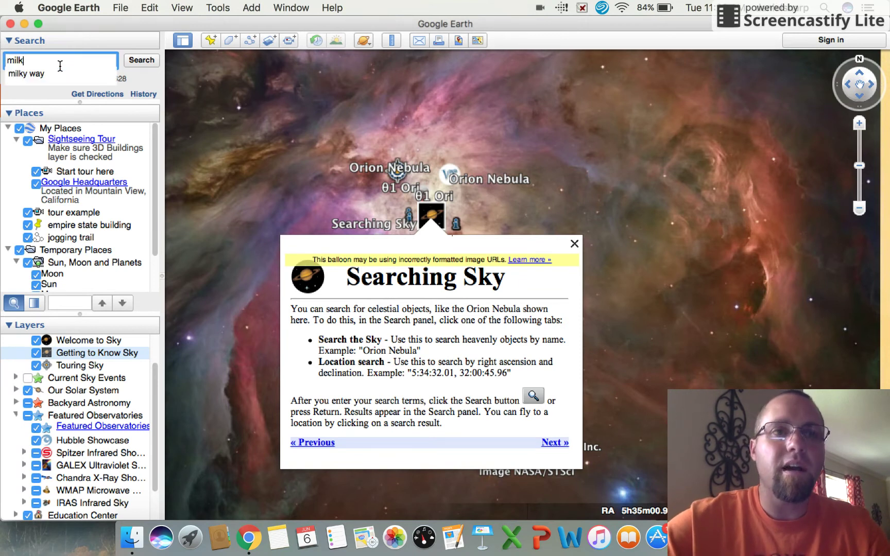
{"action": "type", "text": "y way"}
{"action": "key", "text": "Return"}
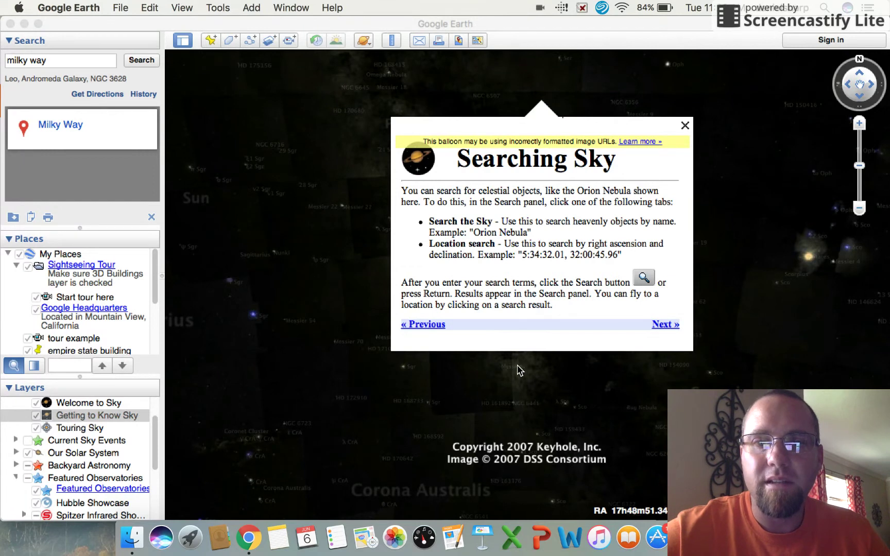
{"action": "left_click", "coordinate": [685, 126]}
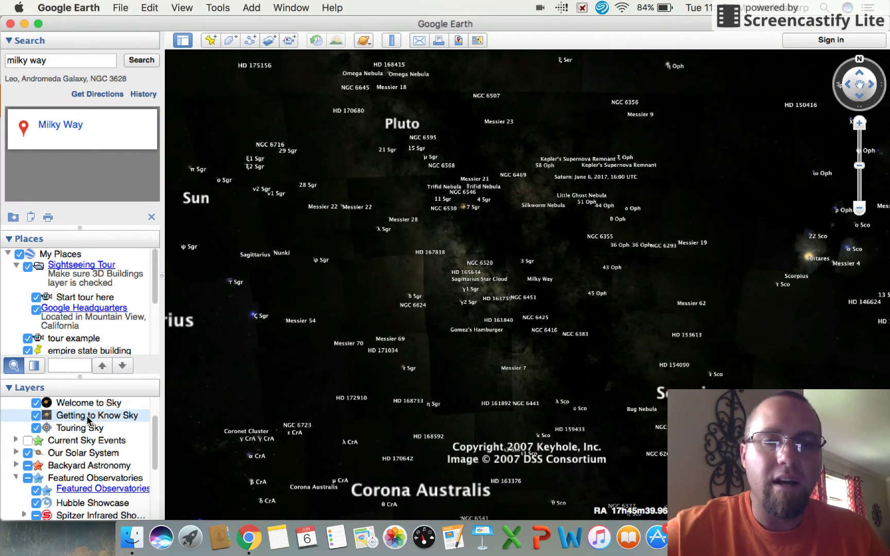
Step through the Getting to Know Sky tutorial to Viewing Details at NGC 1309, then close it
{"action": "double_click", "coordinate": [120, 415]}
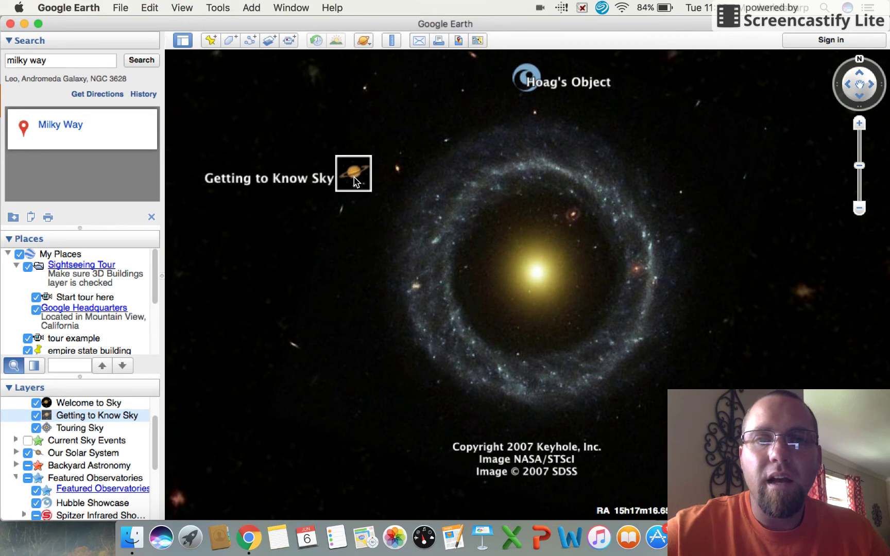
{"action": "left_click", "coordinate": [354, 173]}
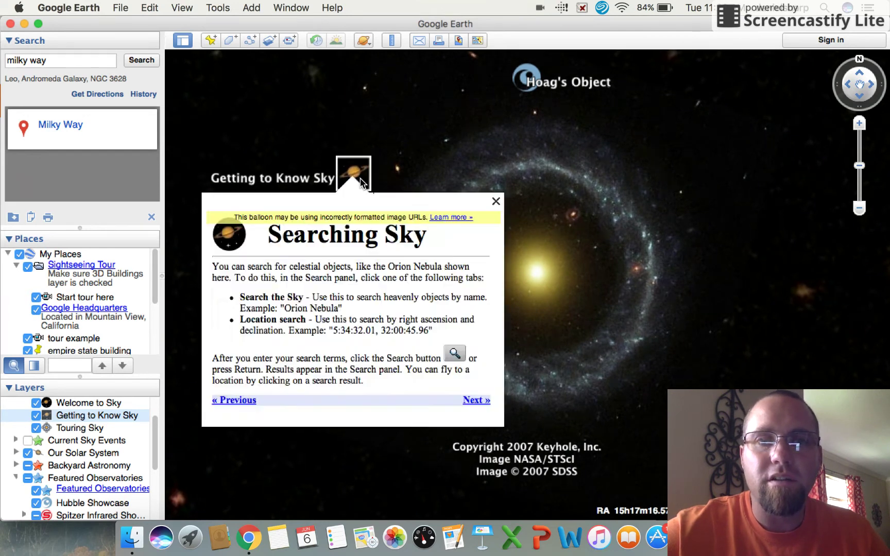
{"action": "left_click", "coordinate": [476, 465]}
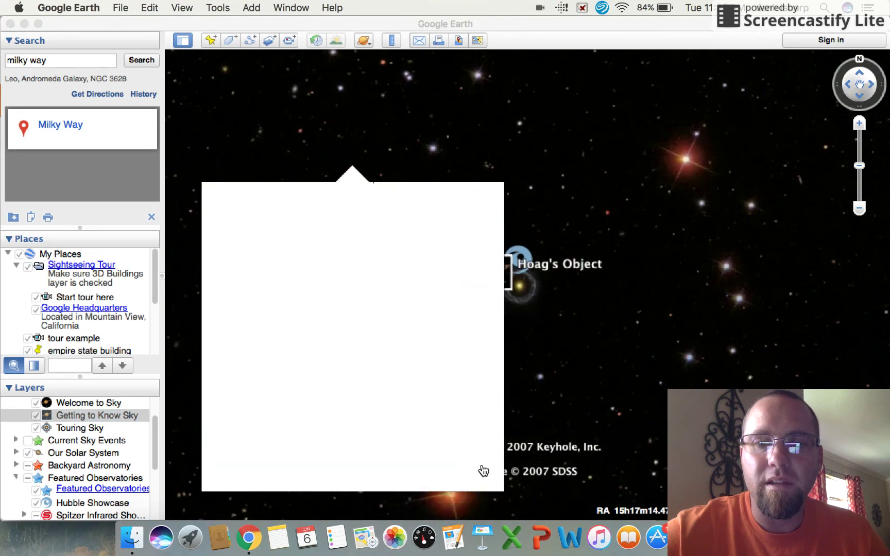
{"action": "left_click", "coordinate": [457, 474]}
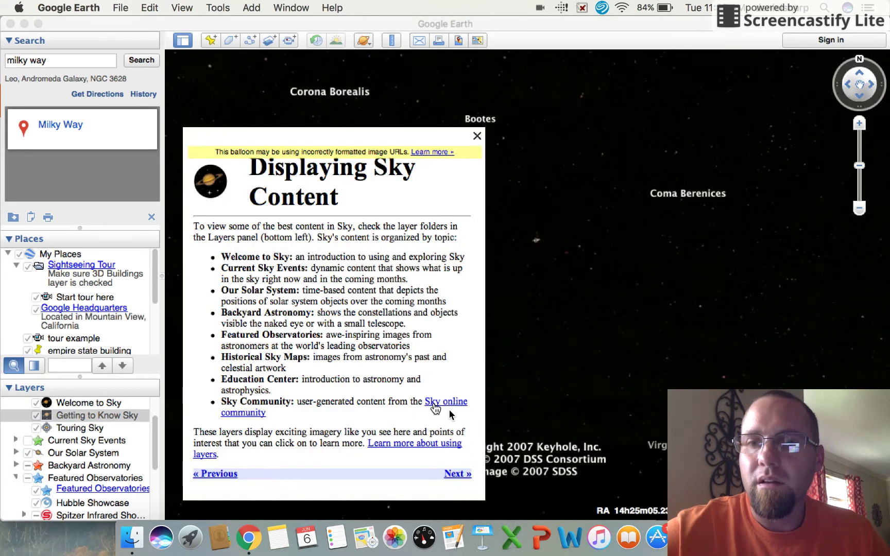
{"action": "left_click", "coordinate": [455, 474]}
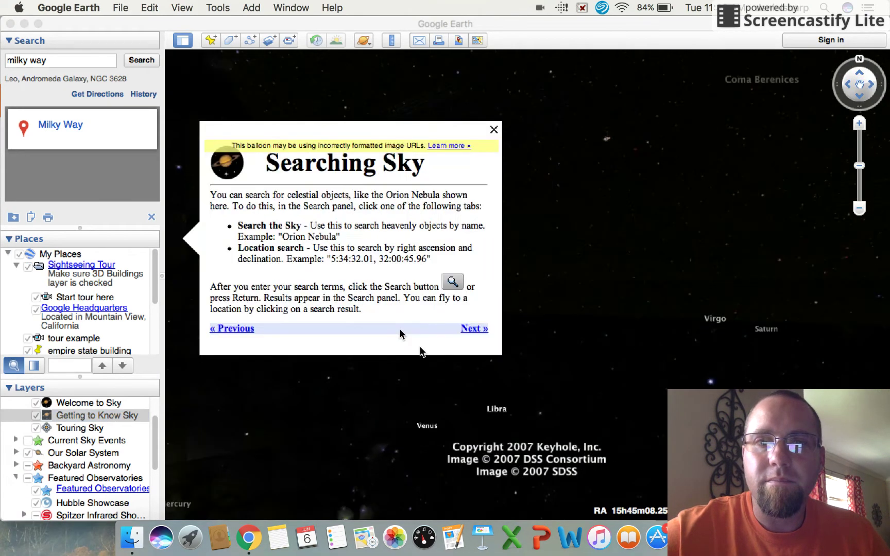
{"action": "left_click", "coordinate": [455, 278]}
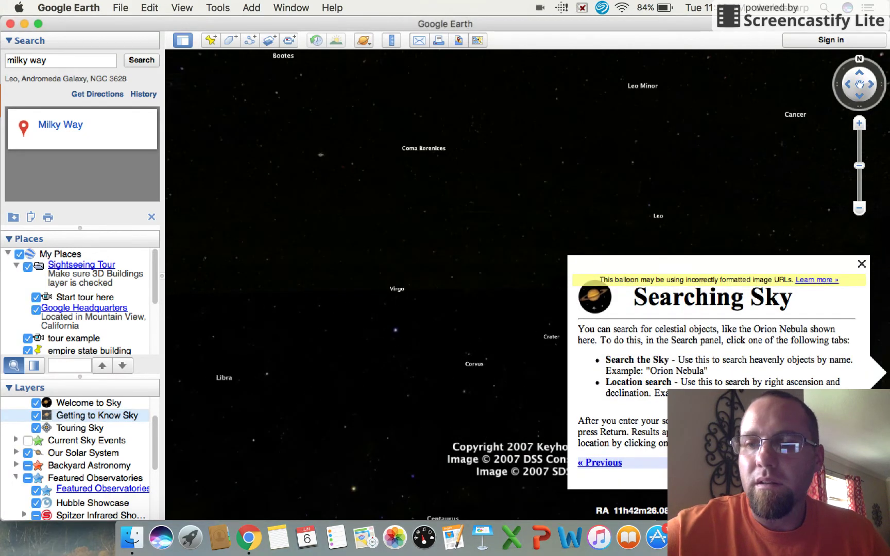
{"action": "left_click", "coordinate": [847, 463]}
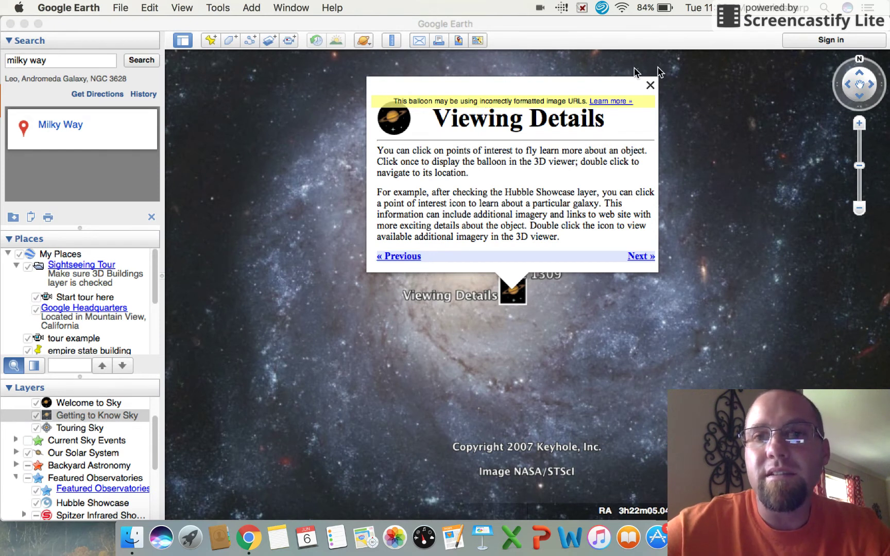
{"action": "left_click", "coordinate": [650, 86]}
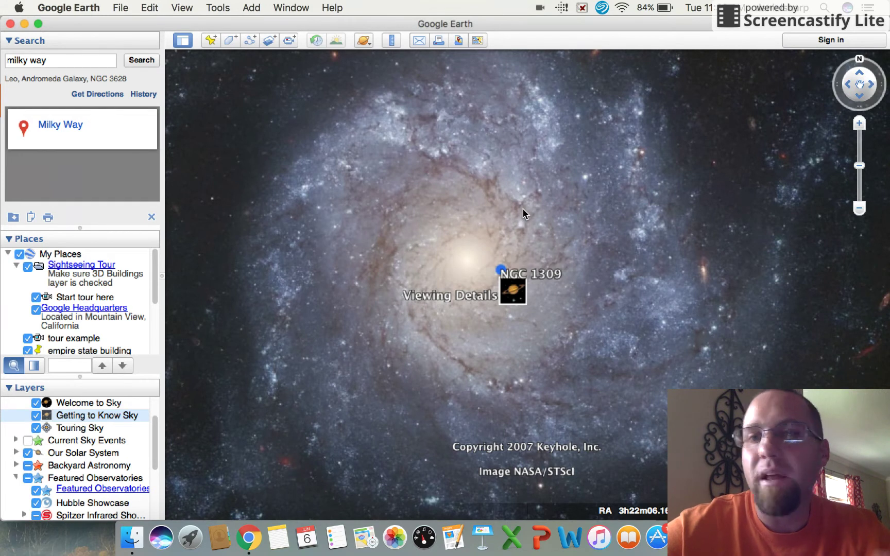
Switch the view from Sky to Mars and zoom in near Alba Mons
{"action": "left_click", "coordinate": [364, 40]}
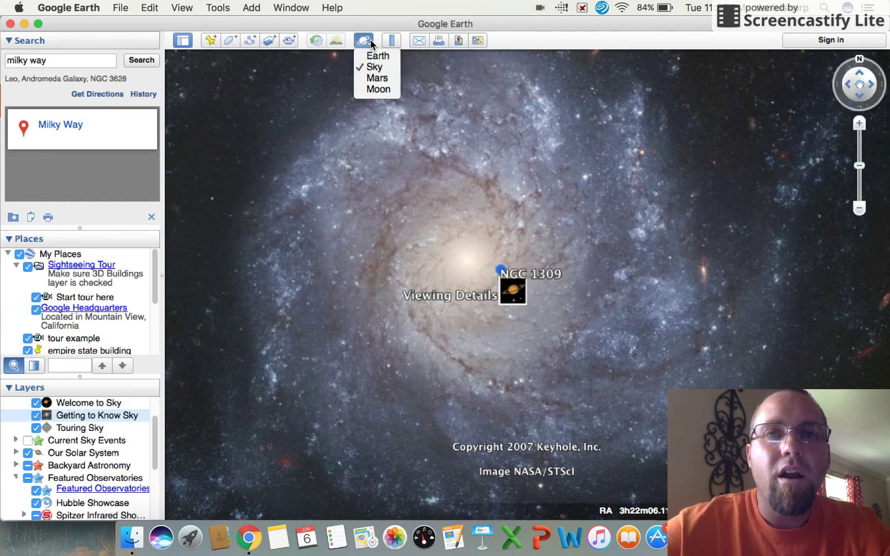
{"action": "left_click", "coordinate": [377, 78]}
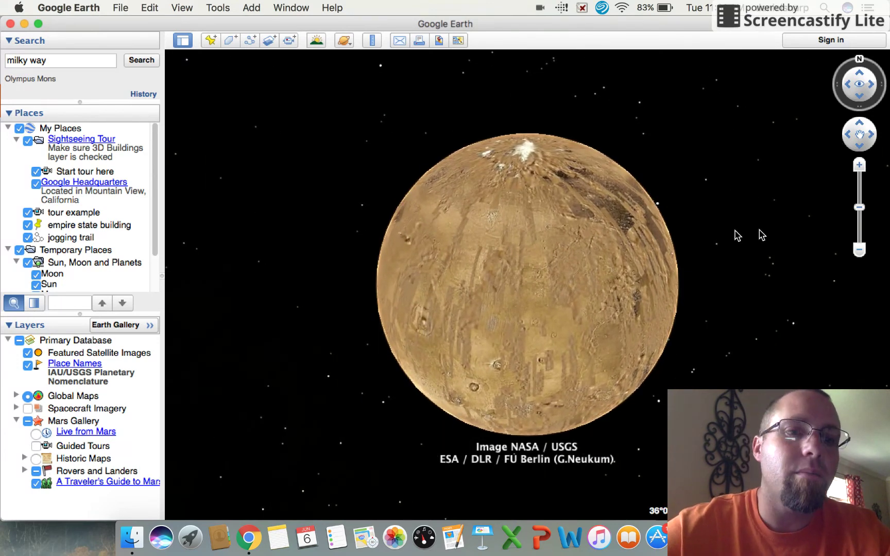
{"action": "left_click", "coordinate": [863, 170]}
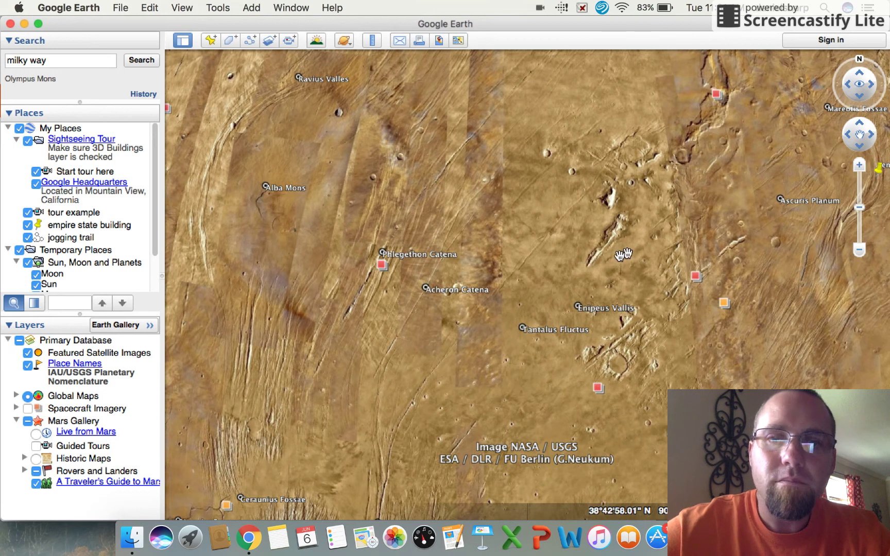
Pan Mars, then view and close the East Mareotis Tholus CTX image balloon
{"action": "left_click_drag", "start_coordinate": [623, 255], "coordinate": [486, 238]}
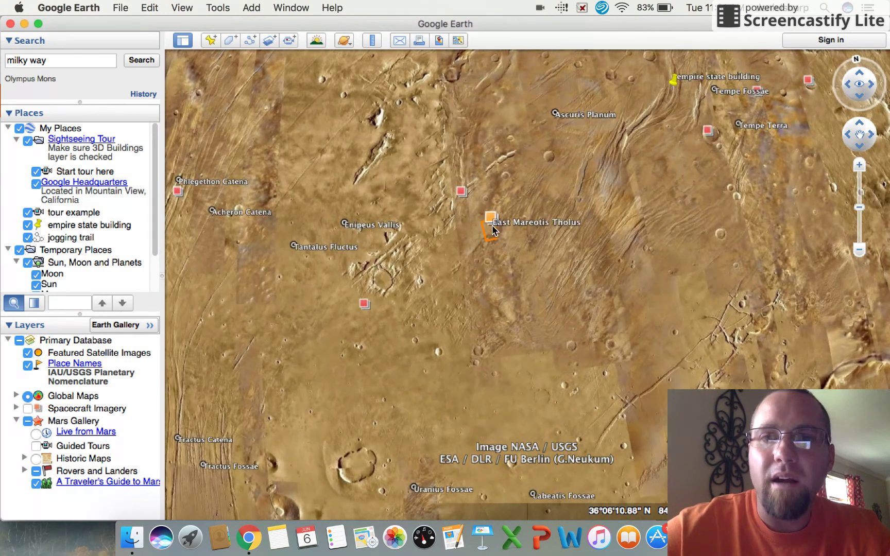
{"action": "left_click", "coordinate": [491, 220]}
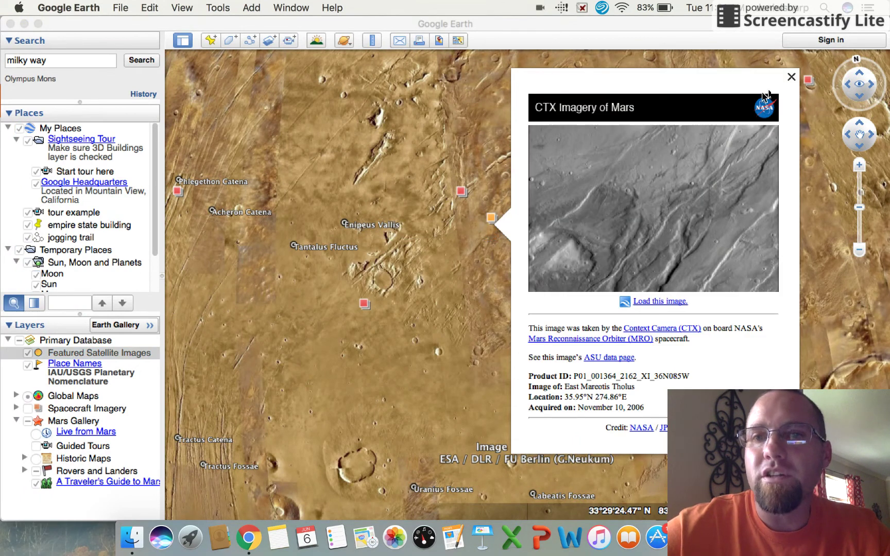
{"action": "left_click", "coordinate": [791, 79]}
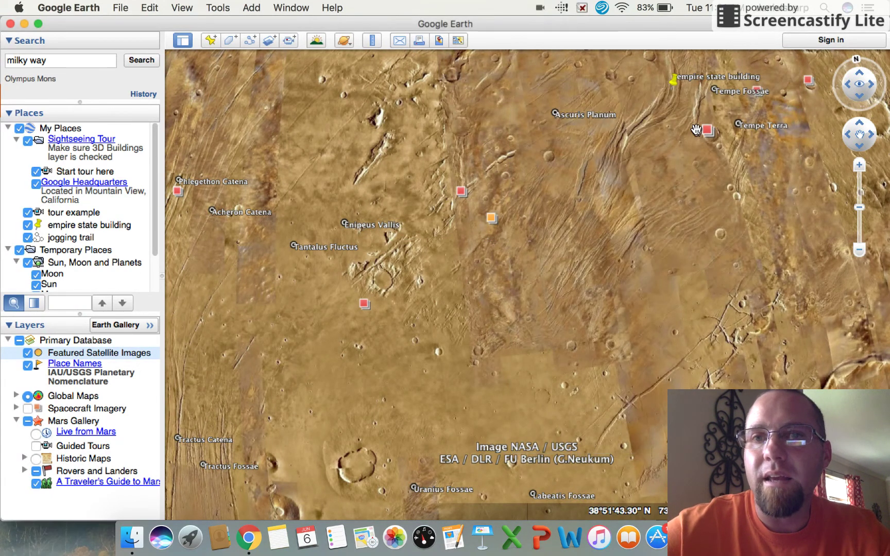
Zoom in, view and close a HiRISE image balloon, then pan east past Tempe Terra
{"action": "double_click", "coordinate": [672, 78]}
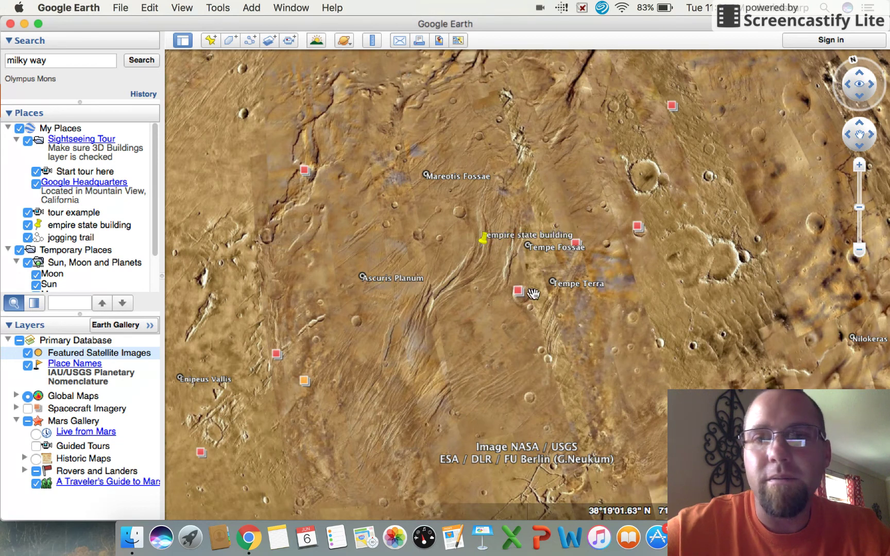
{"action": "left_click", "coordinate": [516, 296]}
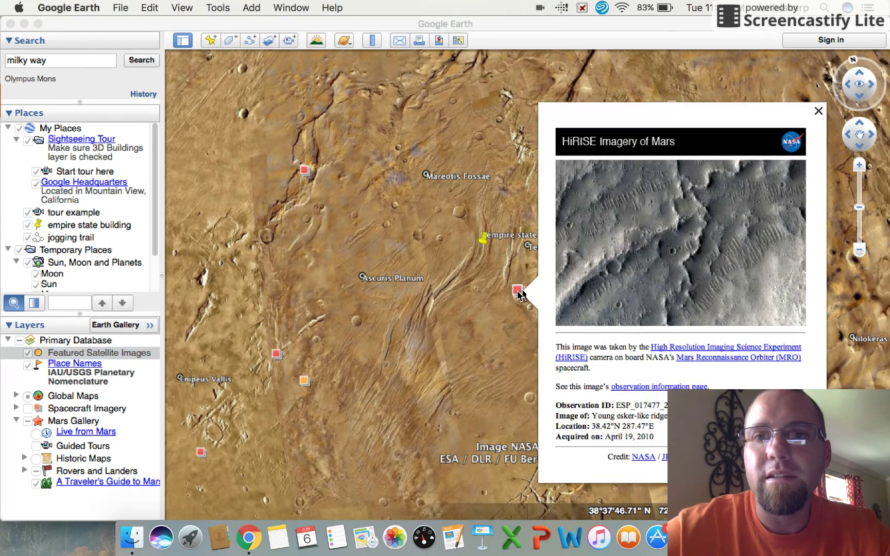
{"action": "left_click", "coordinate": [818, 110]}
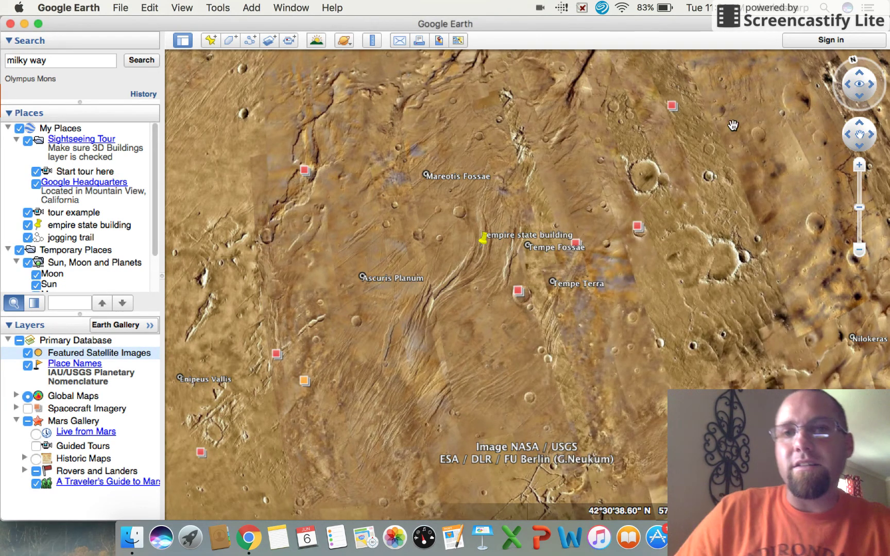
{"action": "left_click_drag", "start_coordinate": [623, 209], "coordinate": [412, 221]}
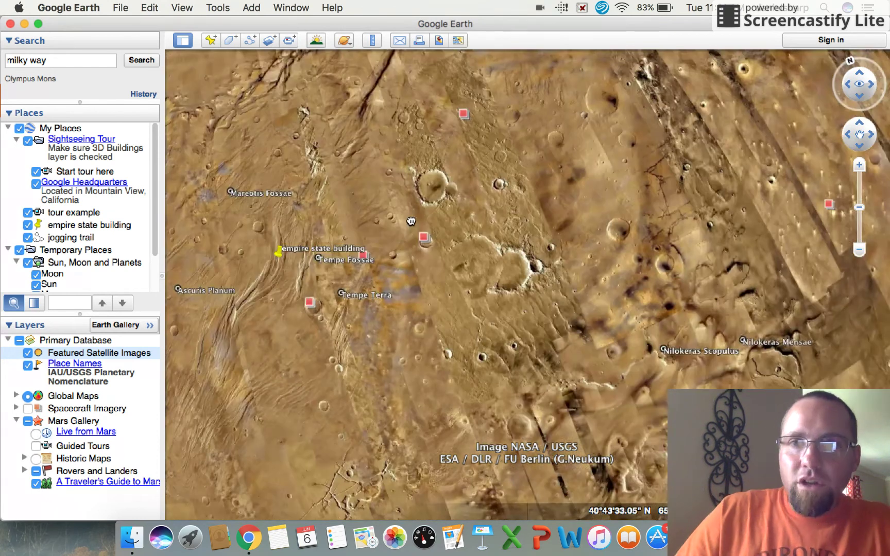
{"action": "left_click_drag", "start_coordinate": [679, 196], "coordinate": [607, 282]}
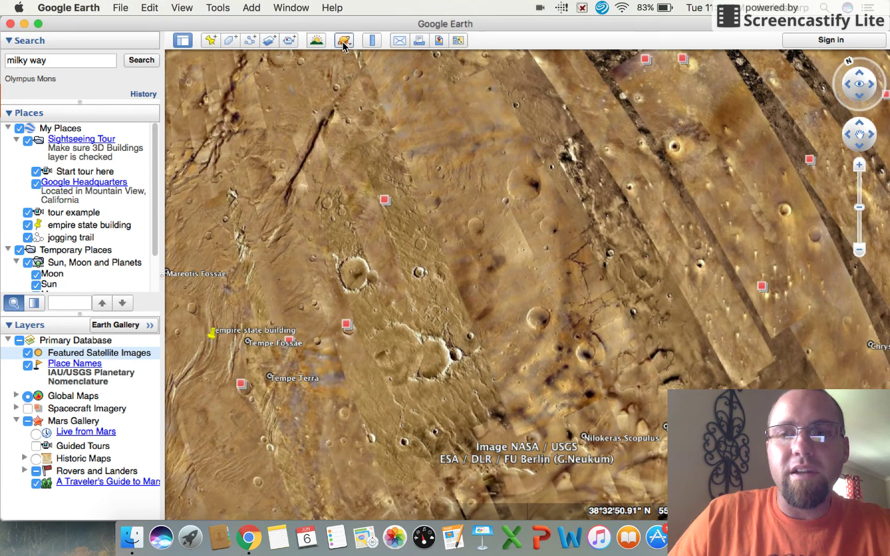
{"action": "left_click", "coordinate": [371, 41]}
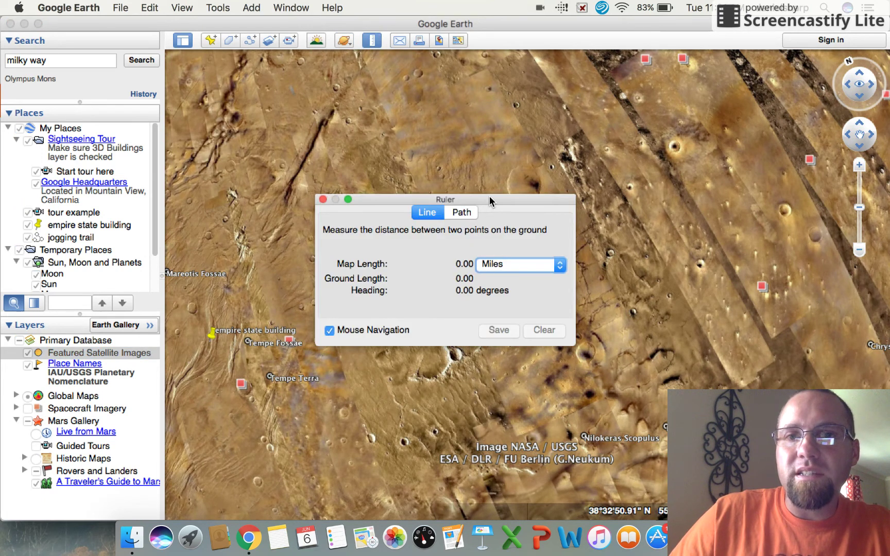
{"action": "left_click_drag", "start_coordinate": [489, 201], "coordinate": [334, 143]}
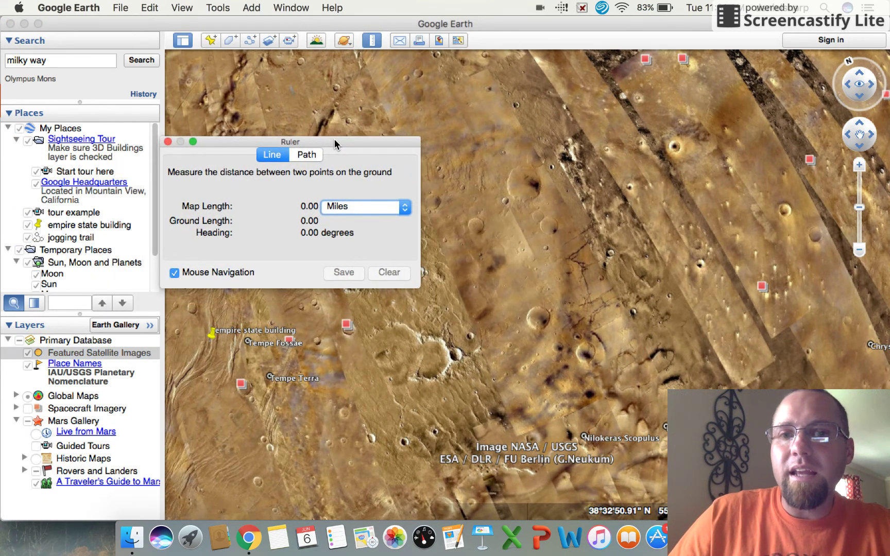
{"action": "left_click", "coordinate": [509, 183]}
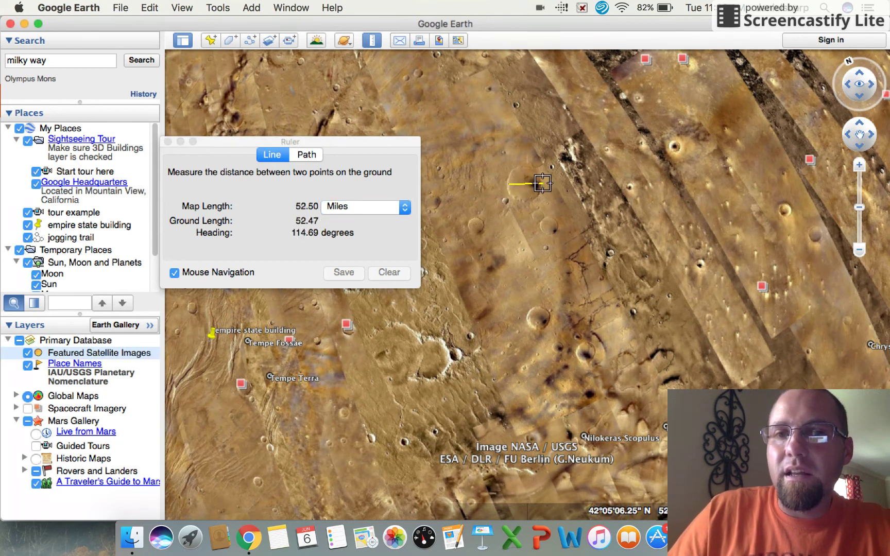
{"action": "left_click", "coordinate": [541, 184]}
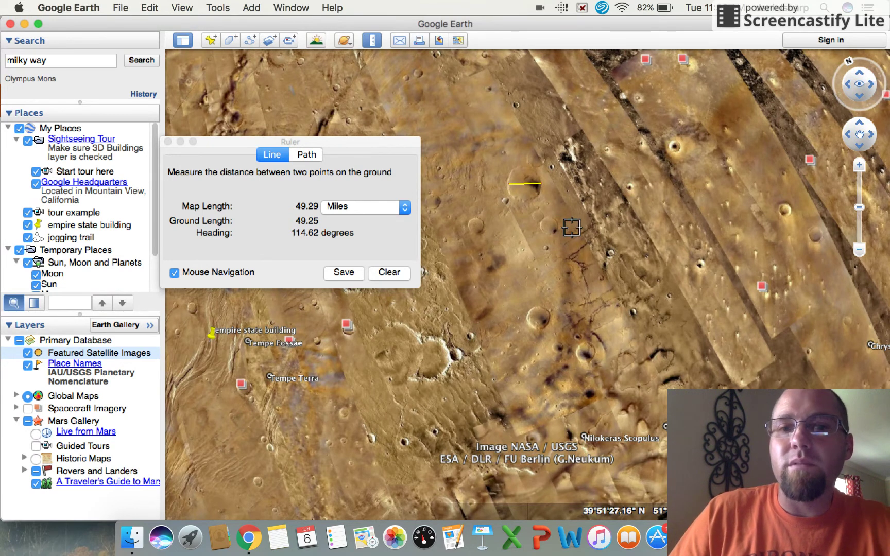
{"action": "left_click", "coordinate": [389, 273]}
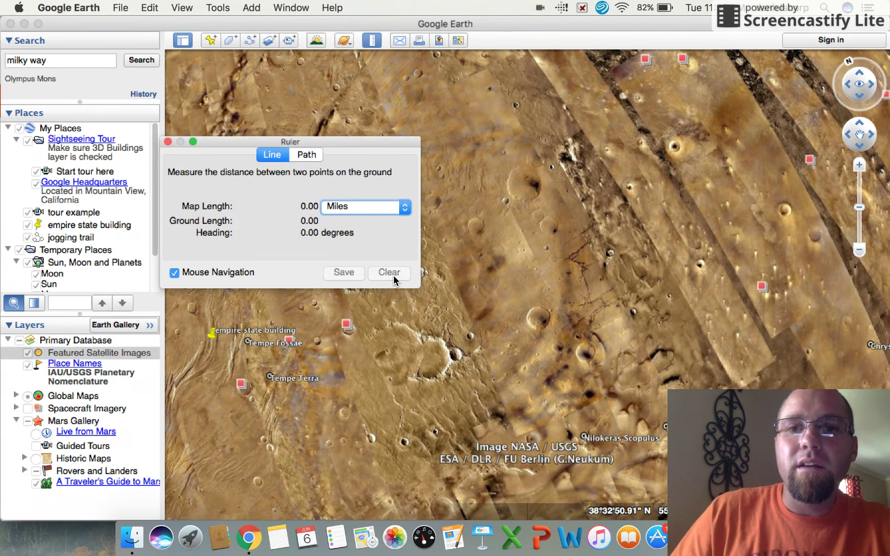
{"action": "left_click", "coordinate": [168, 142]}
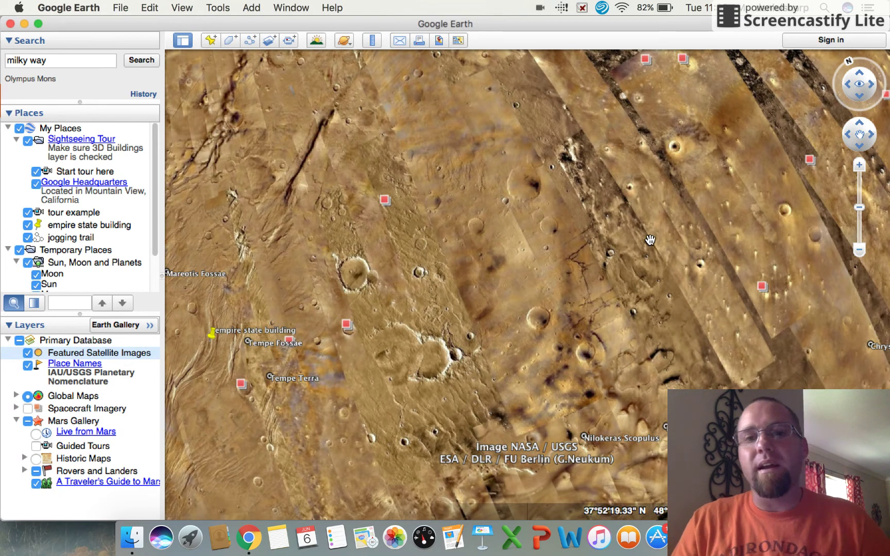
Pan Mars east to Chryse Planitia and turn on the Guided Tours layer
{"action": "left_click_drag", "start_coordinate": [649, 240], "coordinate": [349, 242]}
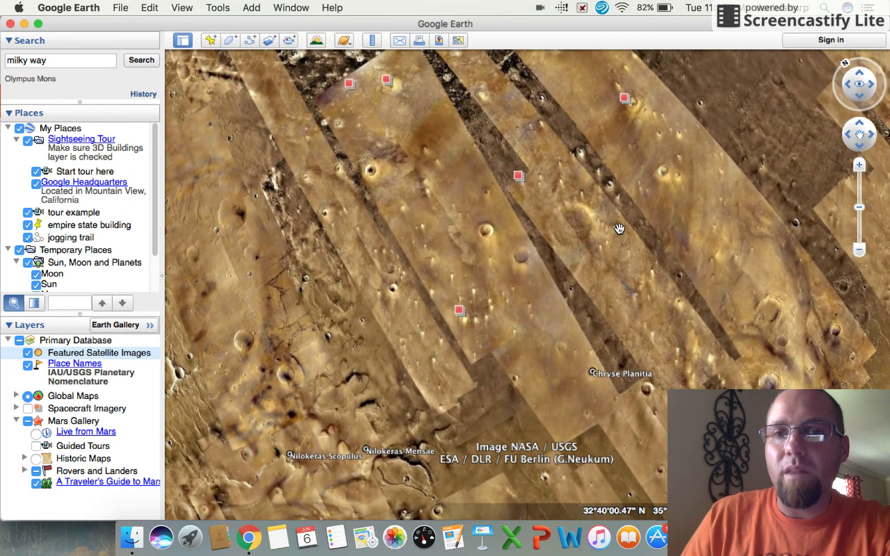
{"action": "left_click_drag", "start_coordinate": [617, 225], "coordinate": [330, 174]}
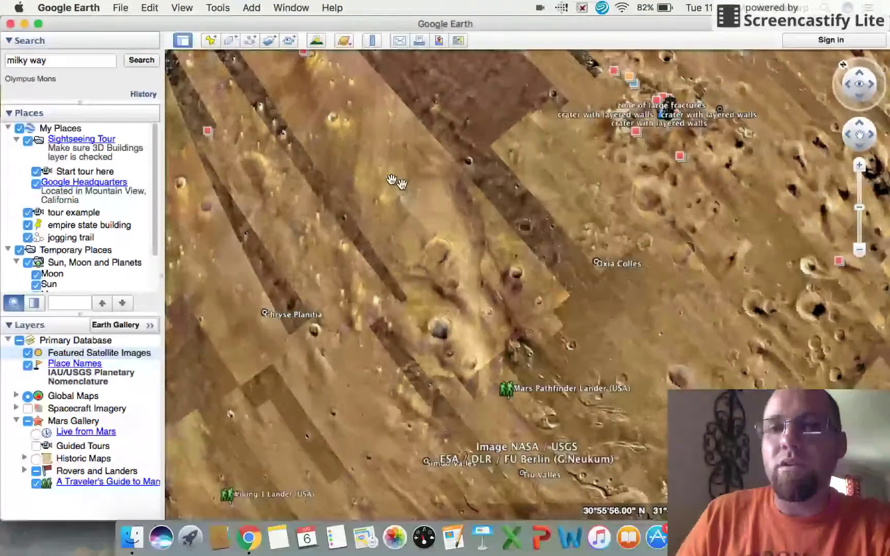
{"action": "left_click_drag", "start_coordinate": [460, 198], "coordinate": [433, 192]}
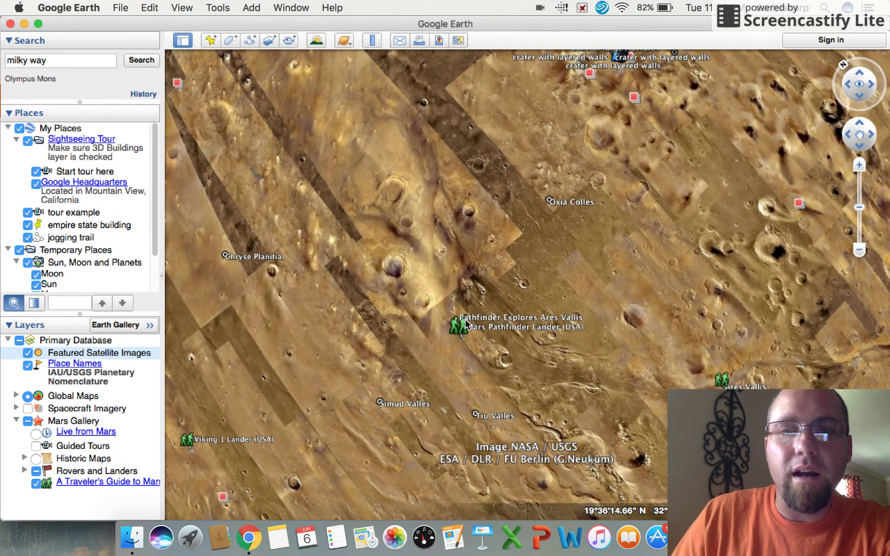
{"action": "left_click", "coordinate": [32, 447]}
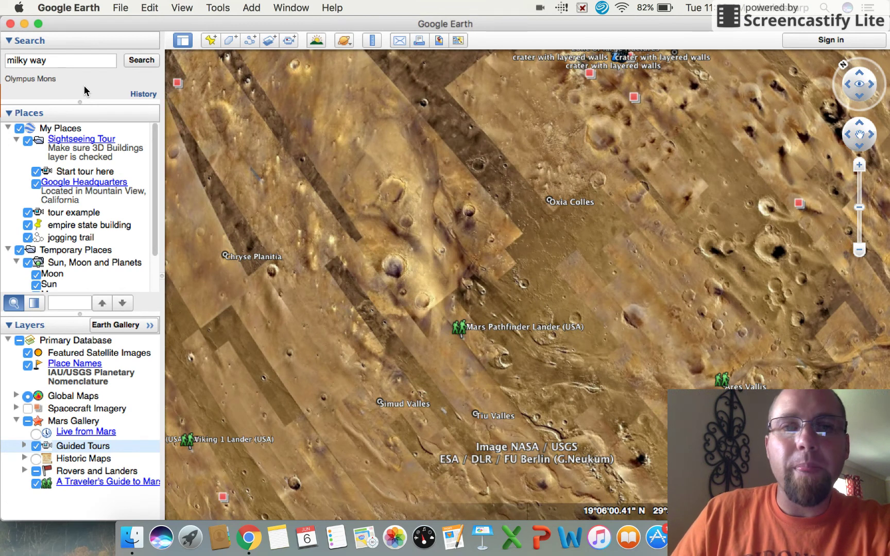
Pan to the Oxia Colles layered-wall craters, then switch the view to the Moon
{"action": "left_click_drag", "start_coordinate": [480, 131], "coordinate": [447, 301]}
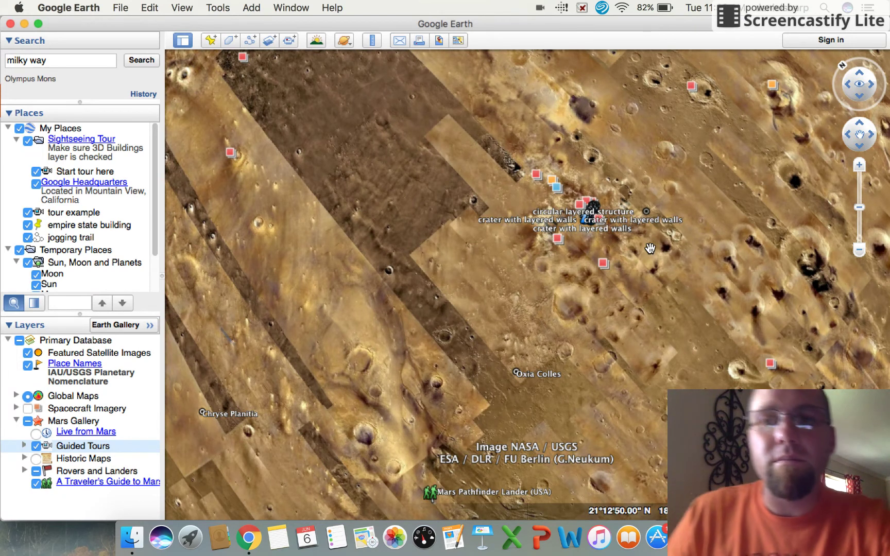
{"action": "left_click", "coordinate": [346, 42]}
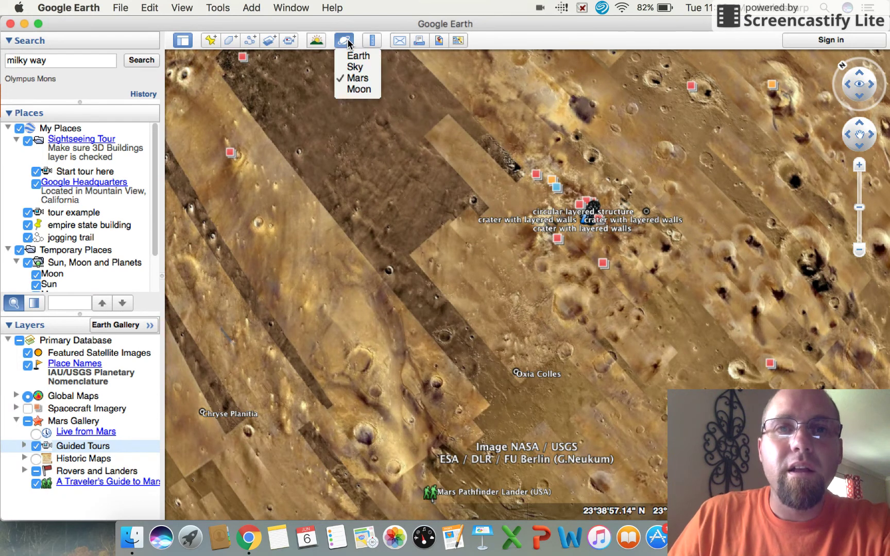
{"action": "left_click", "coordinate": [360, 90]}
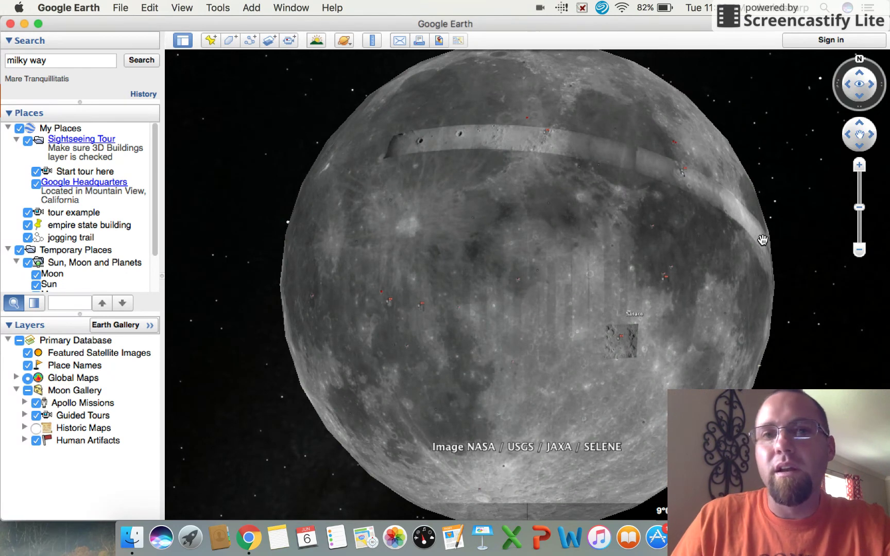
Bring the Moon view close on Montes Apenninus and Rima Hadley, then expand the Moon's Guided Tours list
{"action": "left_click_drag", "start_coordinate": [706, 251], "coordinate": [559, 301]}
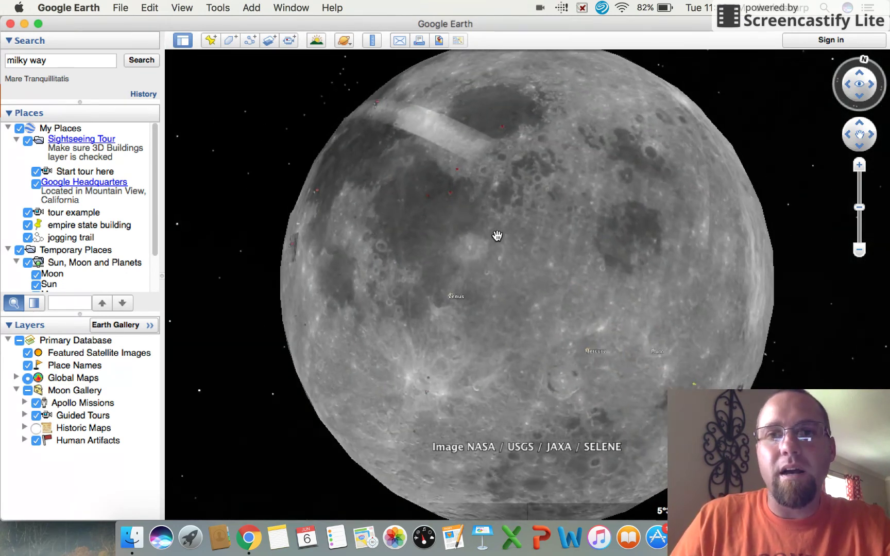
{"action": "left_click_drag", "start_coordinate": [435, 209], "coordinate": [672, 335]}
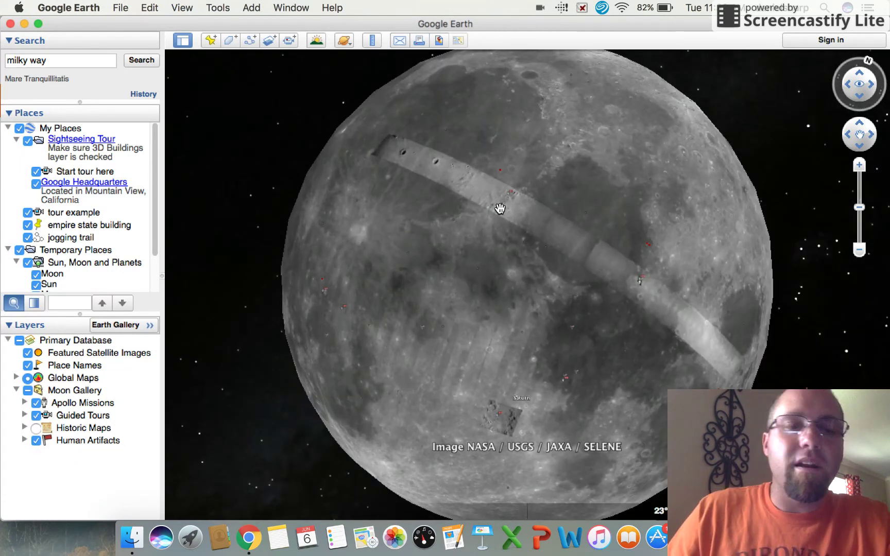
{"action": "left_click_drag", "start_coordinate": [499, 208], "coordinate": [566, 264]}
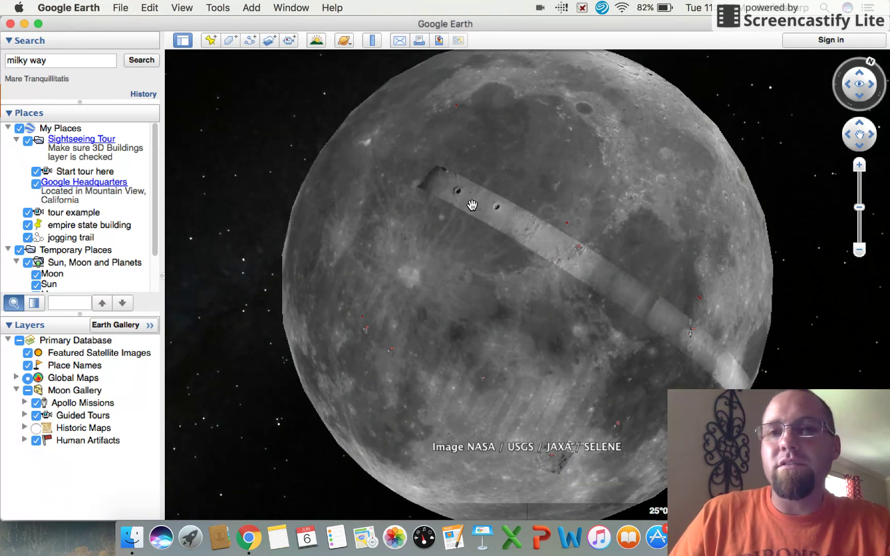
{"action": "left_click", "coordinate": [859, 166]}
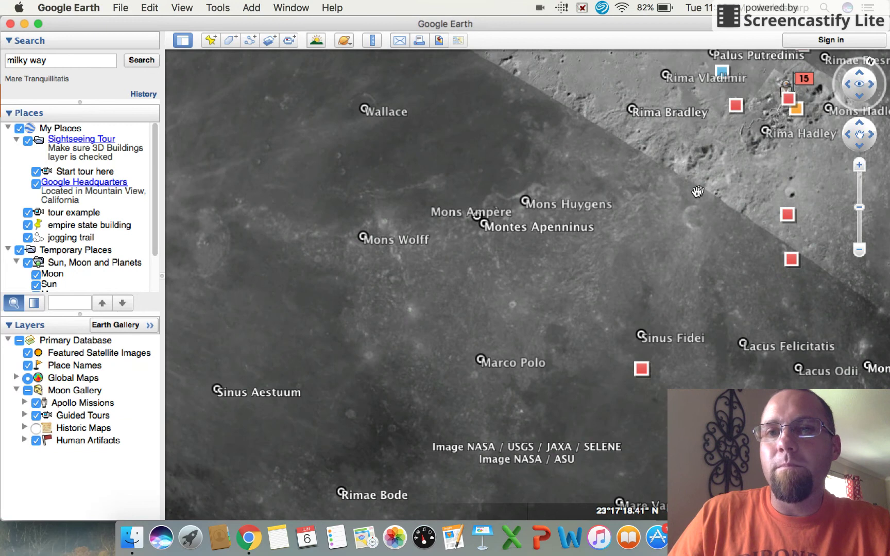
{"action": "left_click_drag", "start_coordinate": [701, 187], "coordinate": [612, 257]}
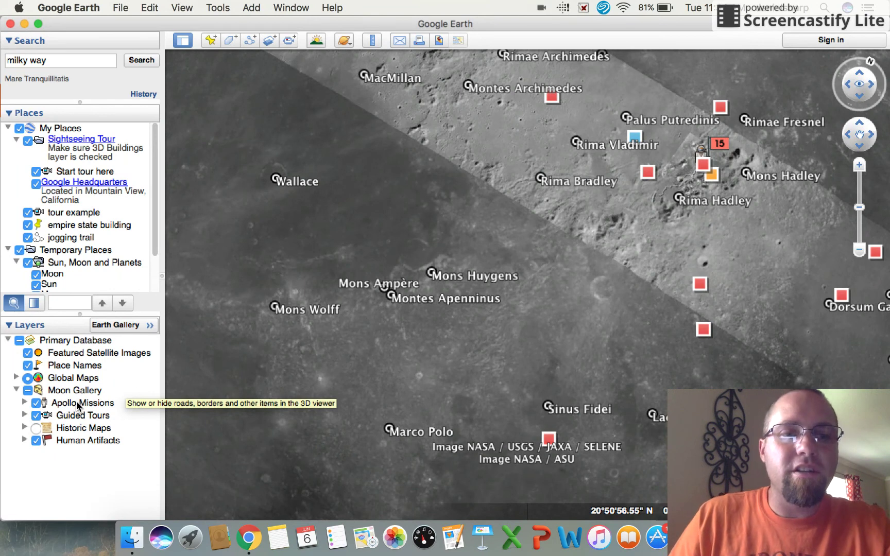
{"action": "left_click", "coordinate": [24, 416]}
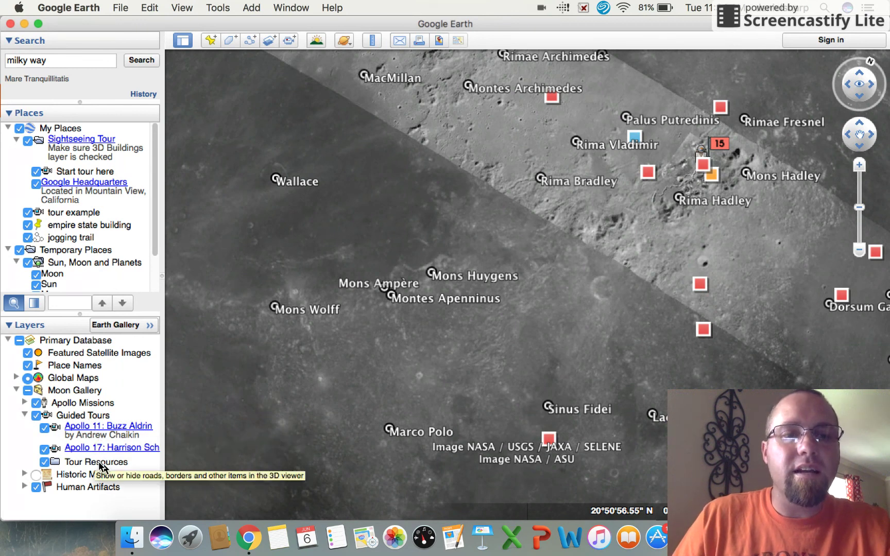
View the Apollo 11: Buzz Aldrin tour balloon, then close it again
{"action": "left_click", "coordinate": [113, 427]}
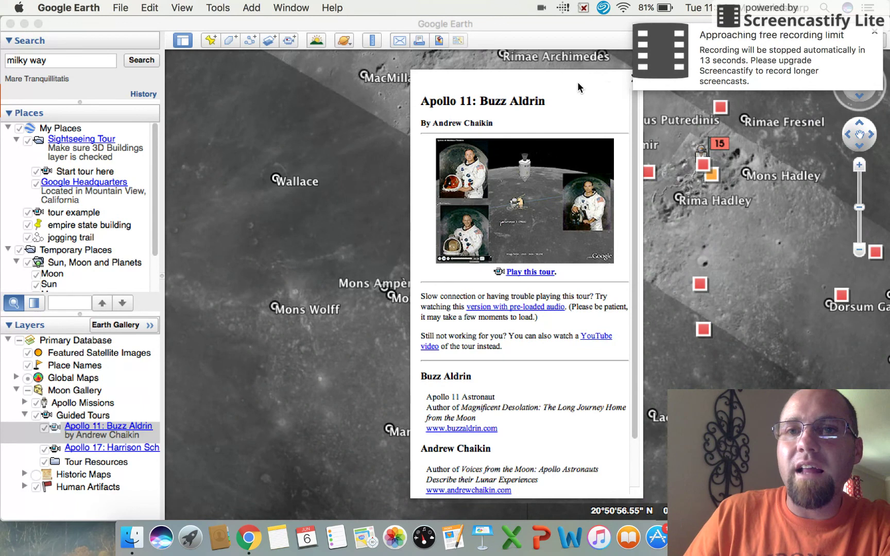
{"action": "left_click", "coordinate": [632, 82]}
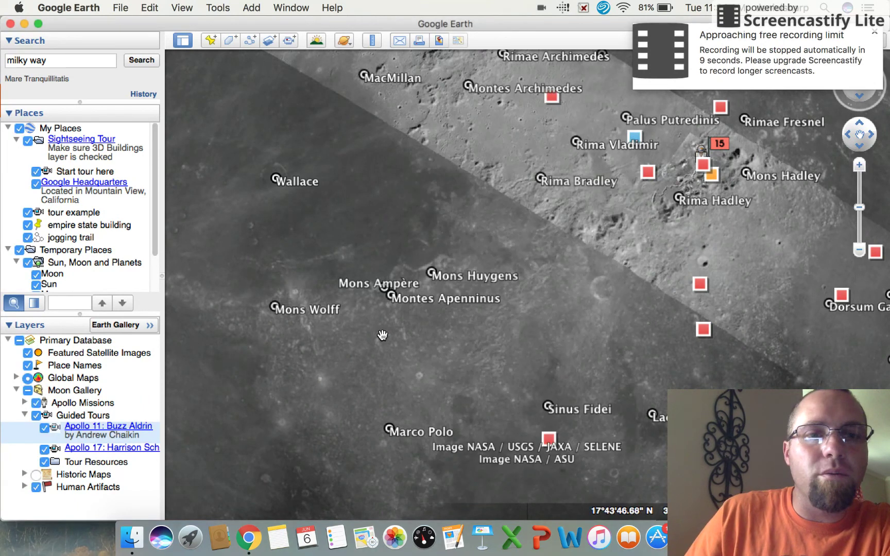